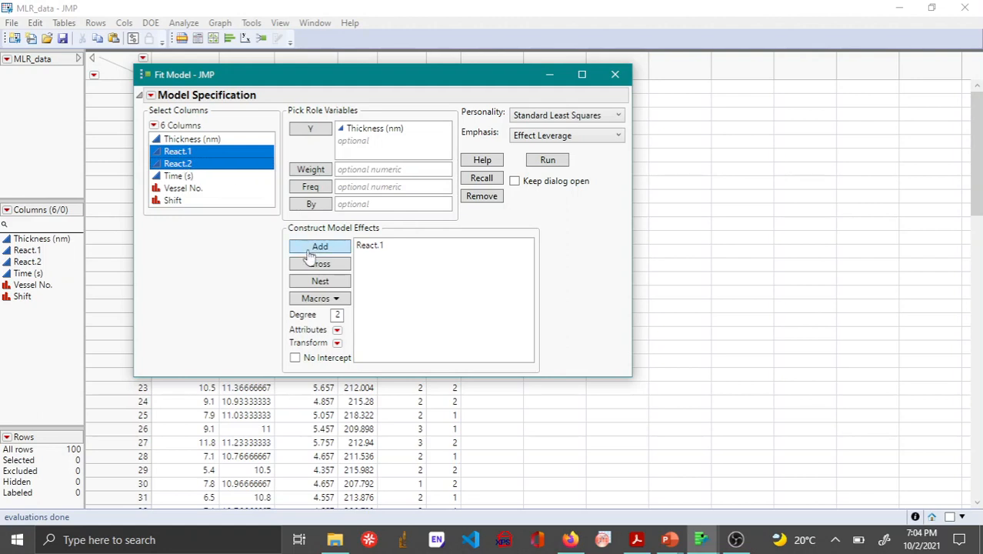
Try the React.1*React.2 cross effect, and clear both it and React.1 from the model effects.
click(315, 265)
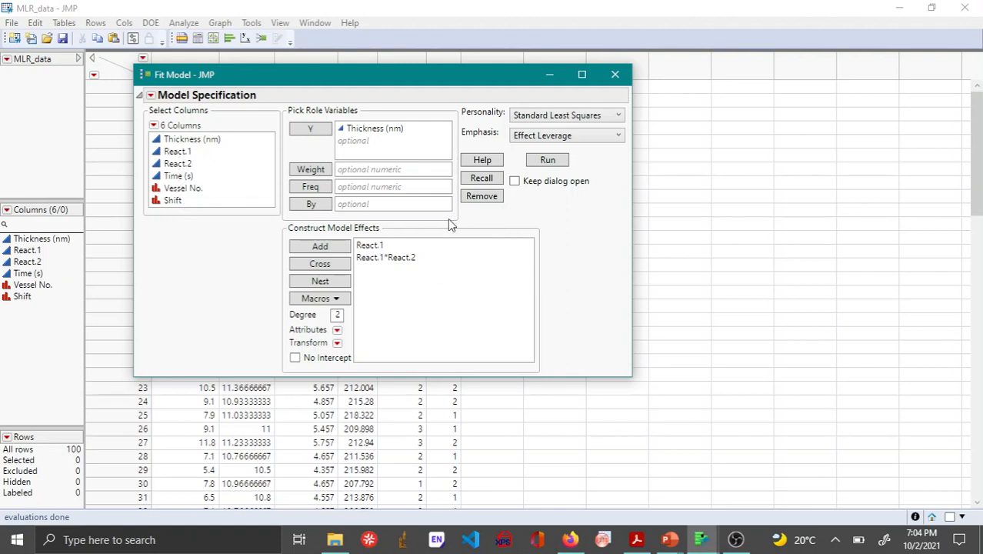
click(386, 258)
click(483, 197)
click(371, 247)
click(491, 197)
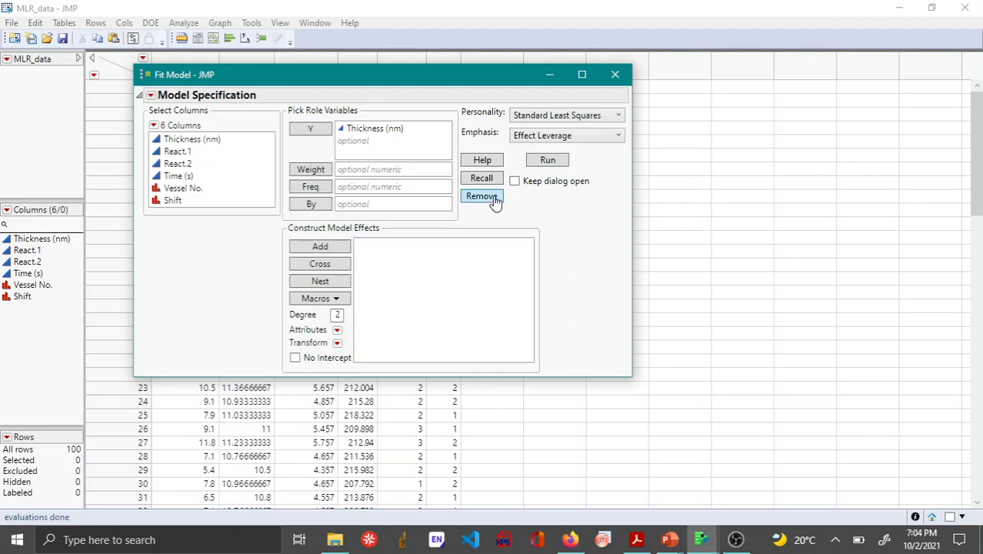
Add the columns React.1 through Shift as model effects using Factorial to Degree with degree 2.
click(182, 153)
mouse_move(202, 150)
mouse_down()
mouse_move(203, 180)
mouse_move(210, 154)
mouse_up()
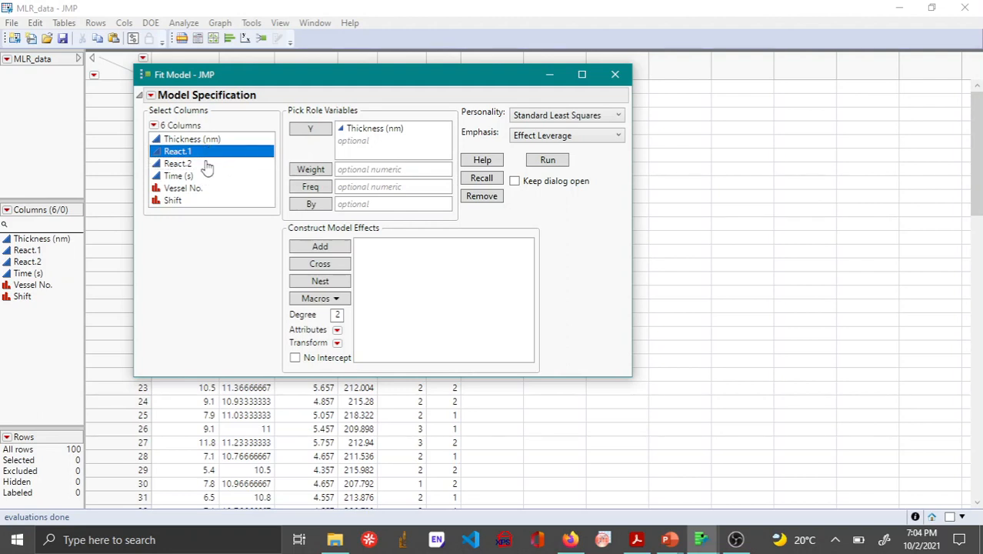
shift+click(186, 202)
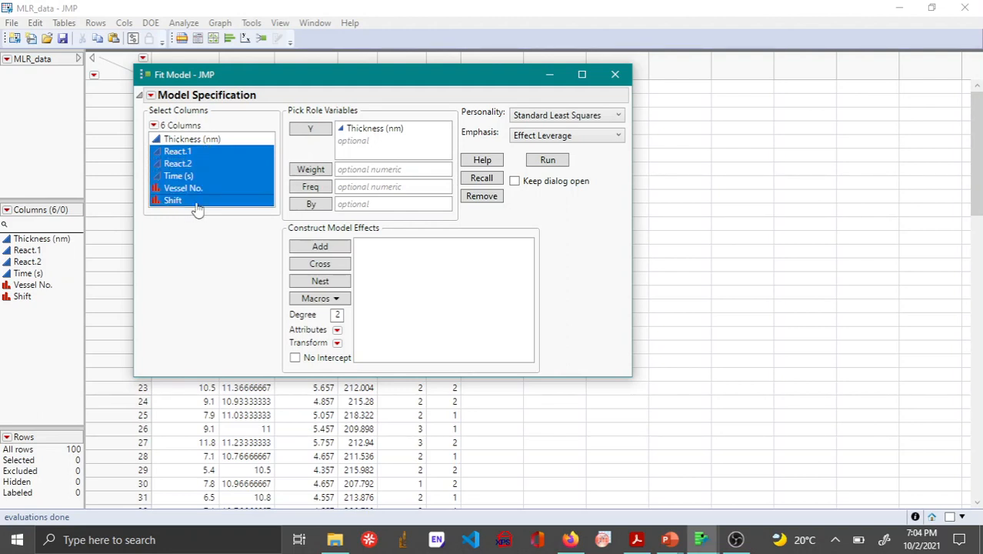
click(338, 302)
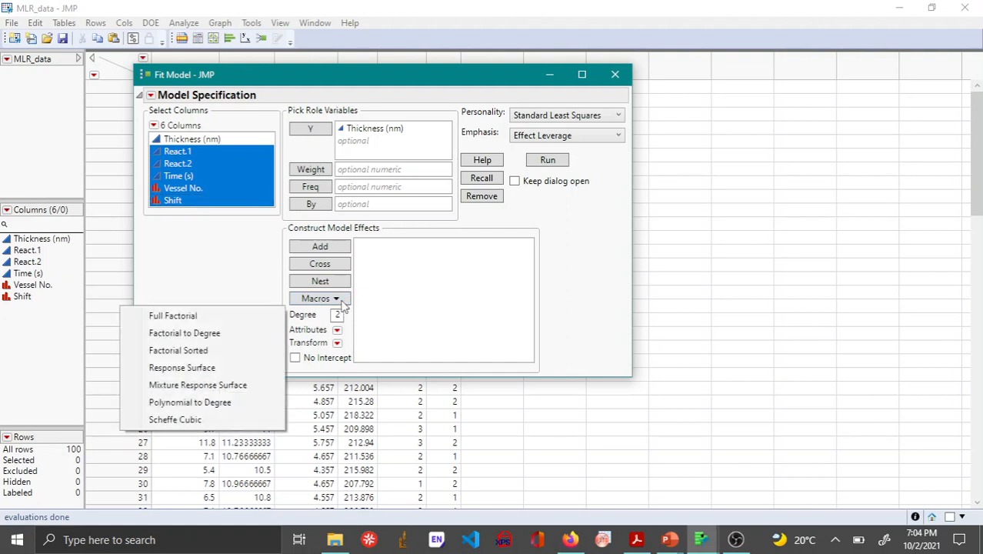
click(231, 334)
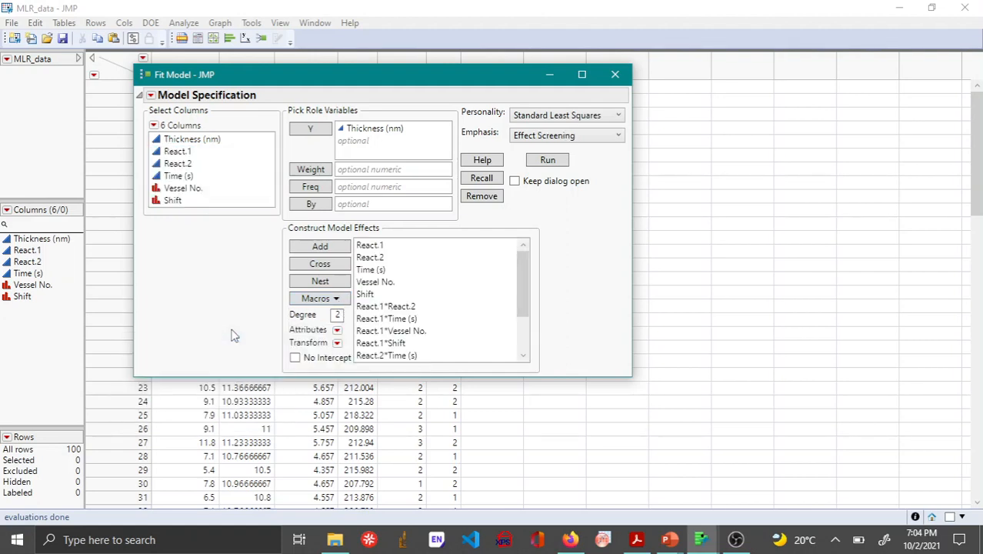
Review the main effects and two-way interactions listed under the model effects.
click(375, 246)
click(380, 260)
click(384, 271)
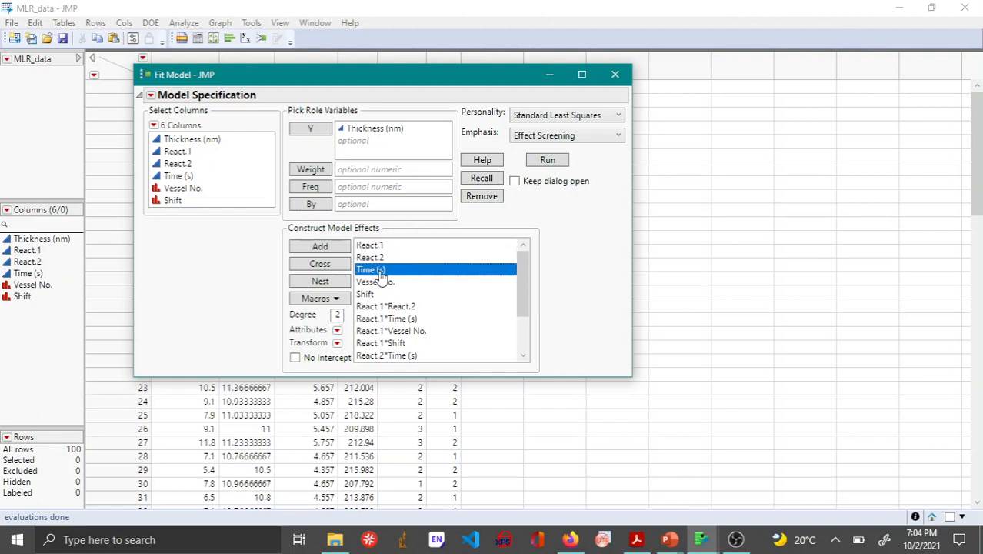
click(386, 284)
click(374, 296)
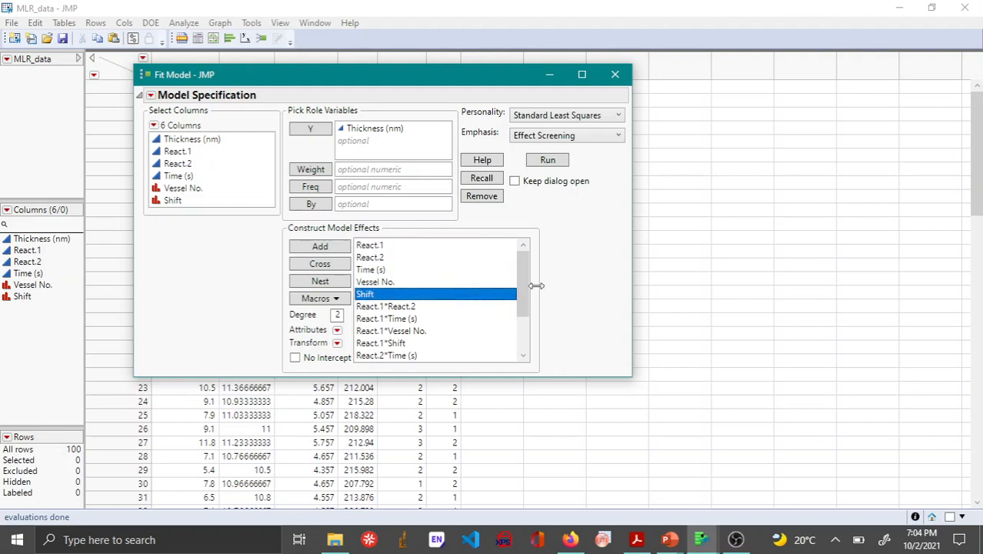
drag(528, 277, 523, 314)
click(402, 270)
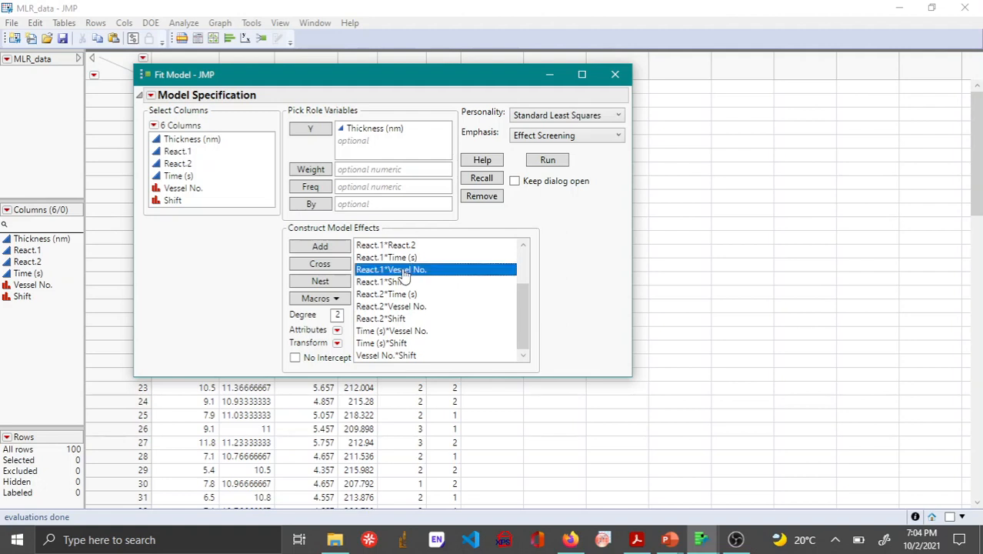
click(402, 285)
click(395, 295)
click(390, 308)
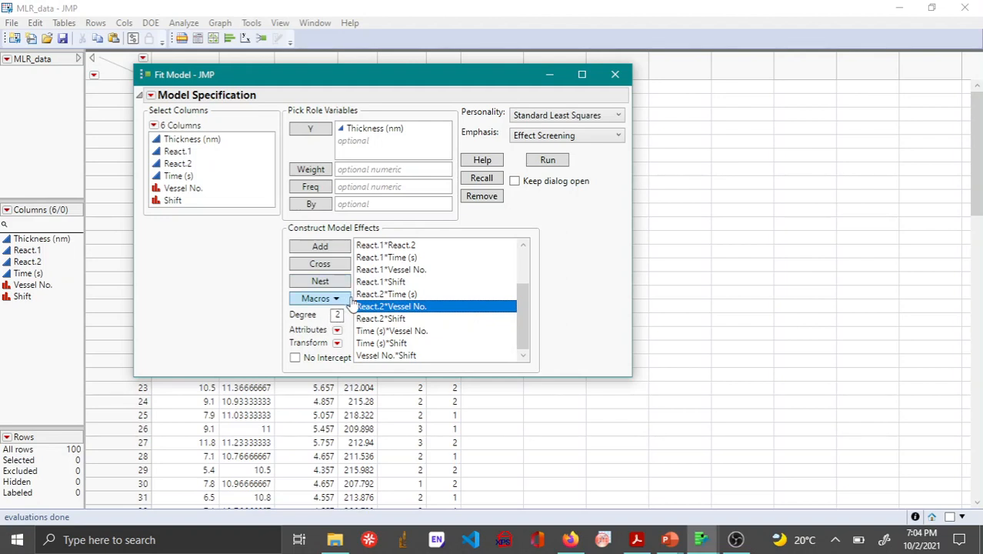
drag(522, 302, 528, 236)
Run the Standard Least Squares model for Thickness (nm) and maximize the report window.
click(548, 161)
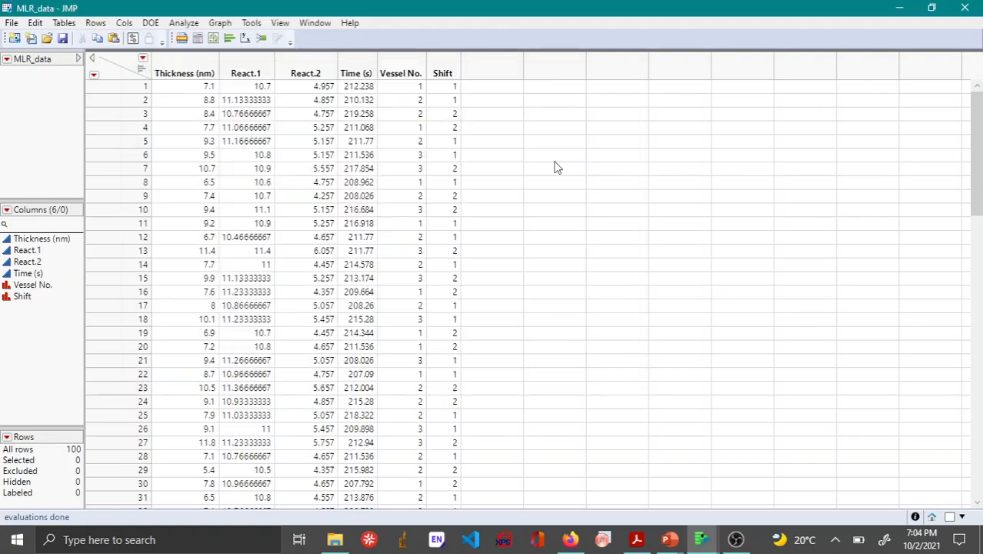
click(852, 35)
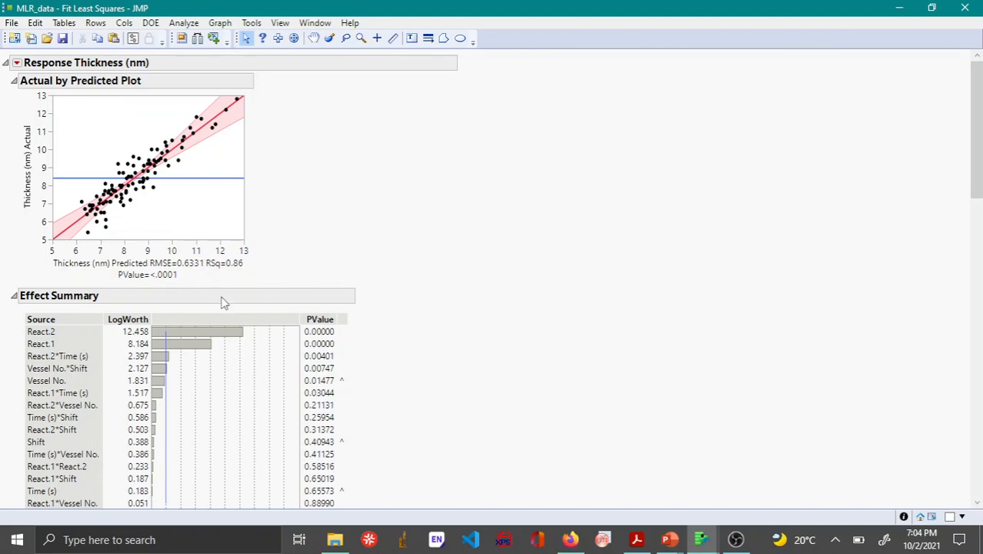
Review the Effect Summary and residual plots, and collapse the Residual by Predicted Plot and Studentized Residuals sections.
scroll(347, 308, down, 3)
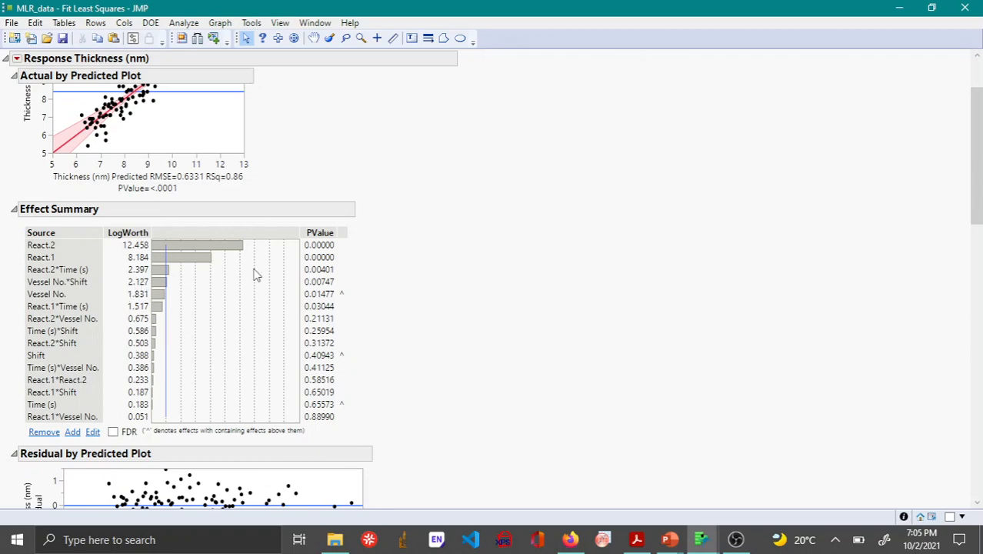
scroll(256, 275, down, 5)
scroll(98, 198, up, 3)
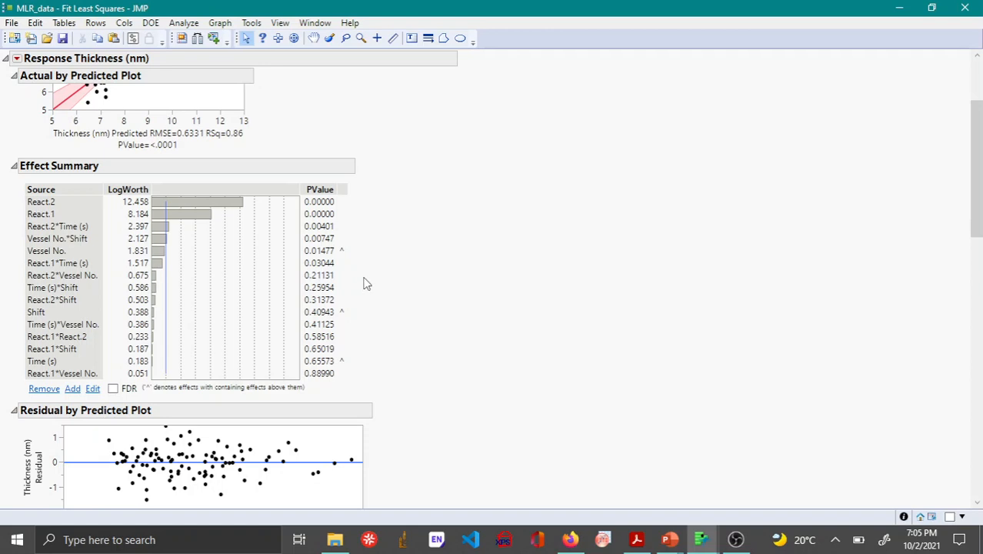
scroll(366, 284, down, 3)
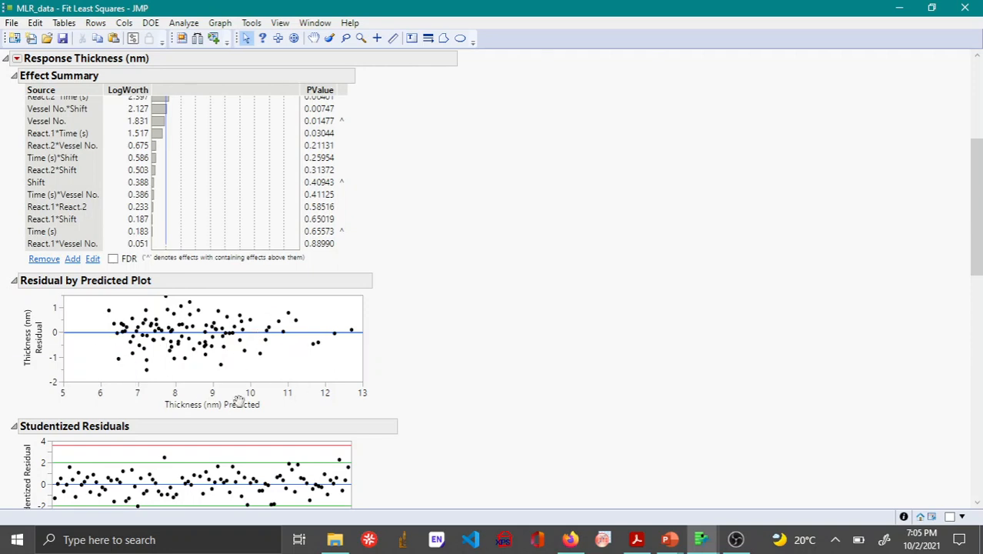
scroll(195, 359, down, 2)
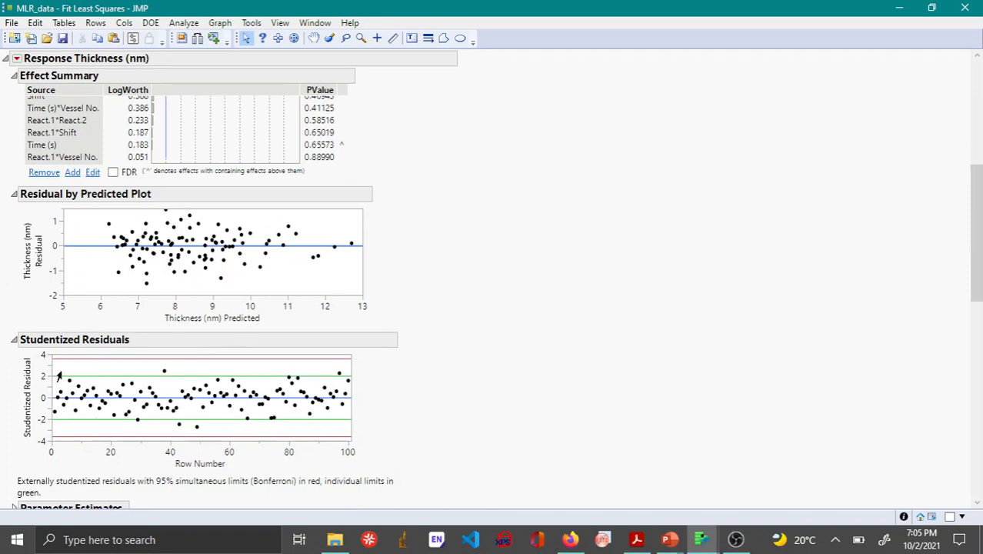
click(14, 341)
click(15, 195)
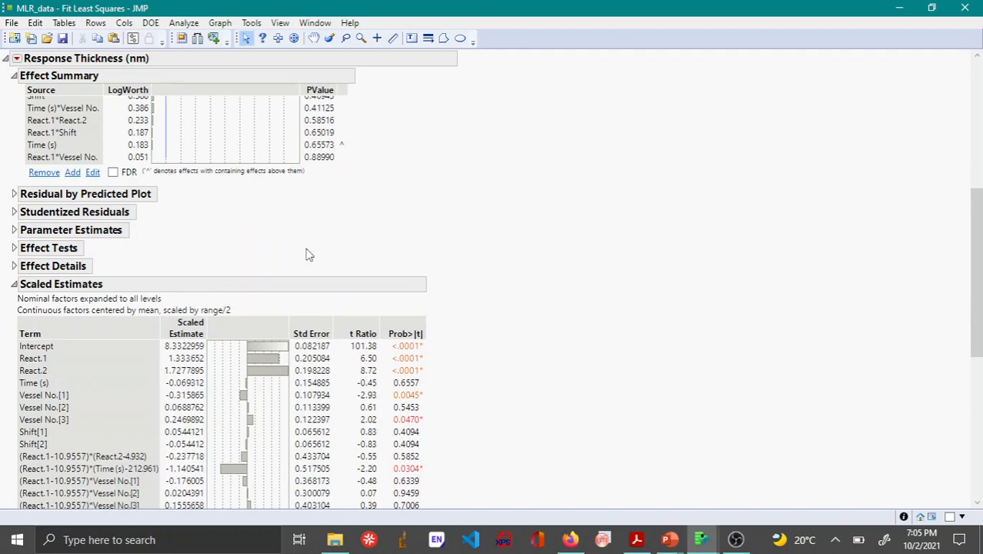
Examine the terms and p-values in the Scaled Estimates table and collapse that section.
scroll(307, 254, down, 6)
scroll(292, 262, up, 4)
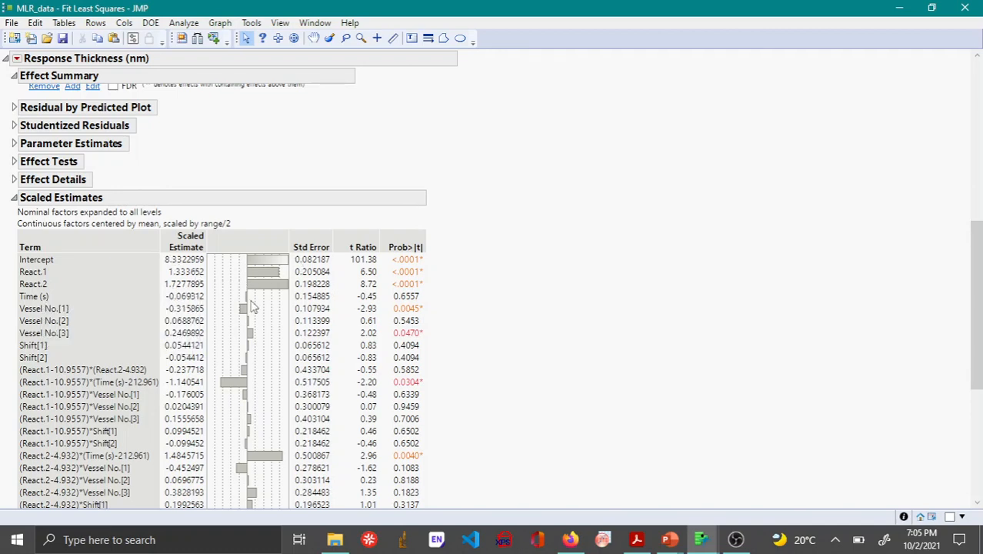
scroll(248, 302, down, 2)
scroll(142, 283, down, 3)
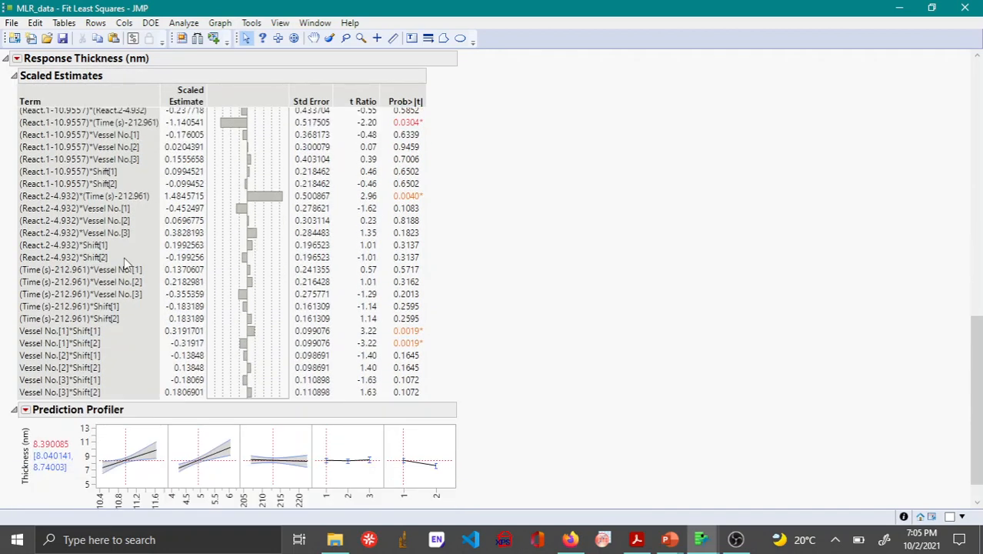
scroll(124, 261, up, 3)
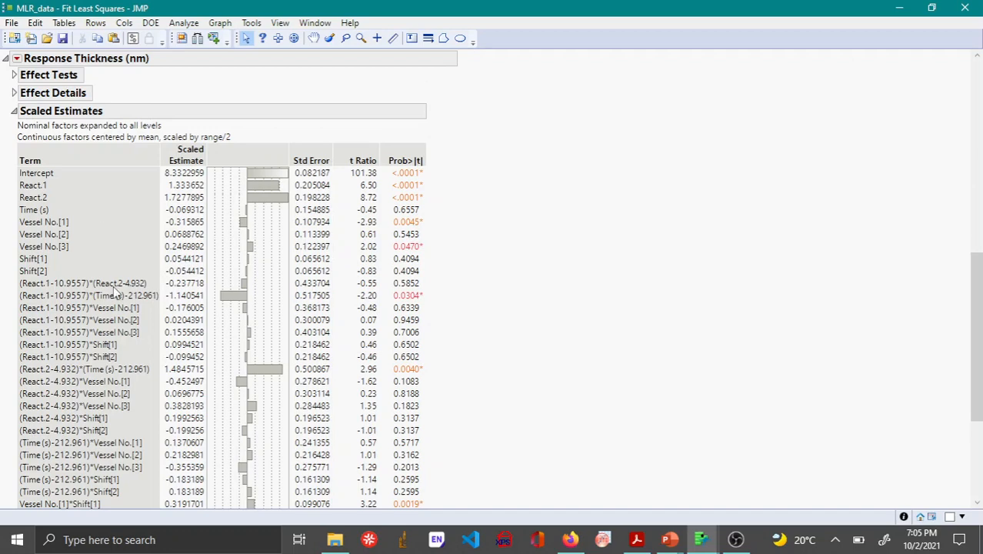
scroll(117, 285, down, 2)
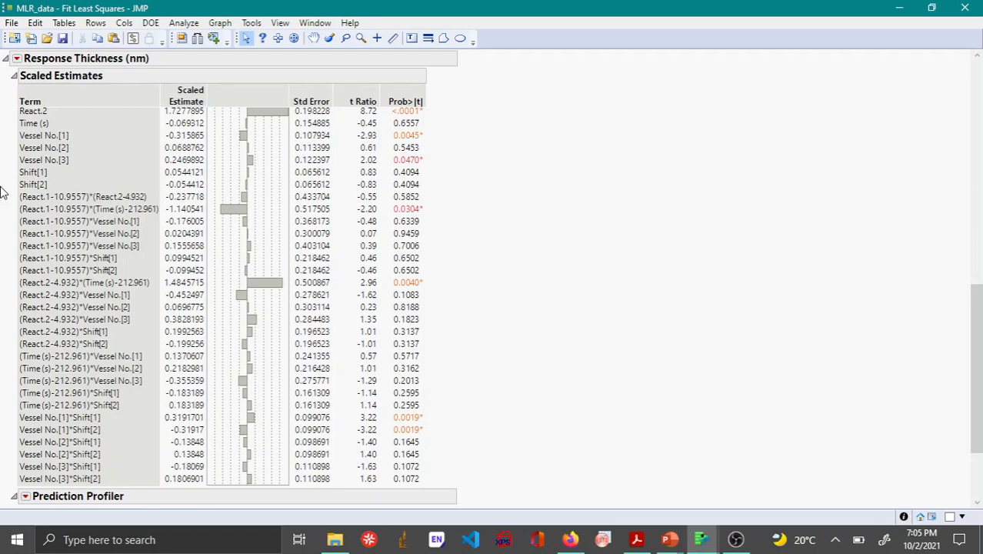
scroll(5, 185, up, 3)
click(14, 112)
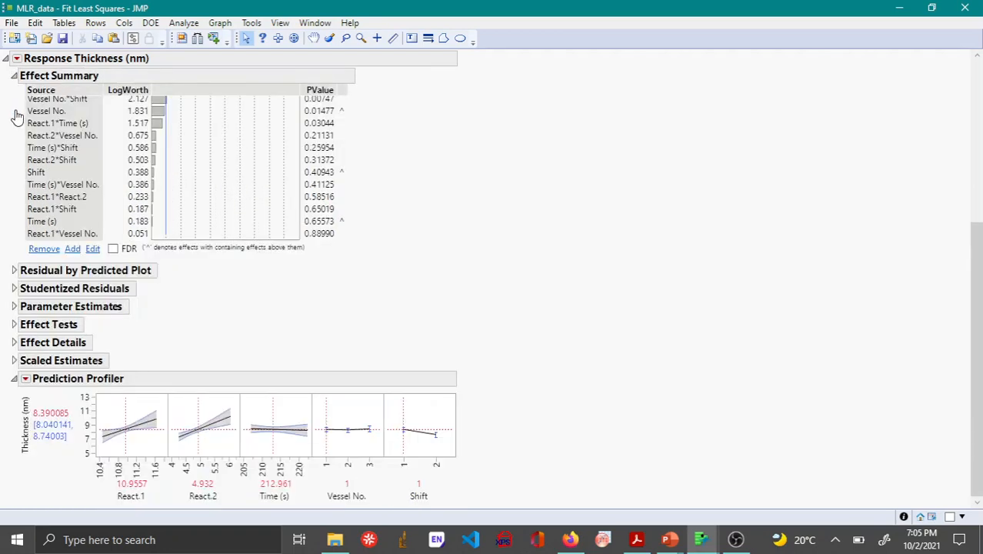
In the Prediction Profiler, vary React.2 from about 4.36 up to 6.057 and set Time (s) to about 209.03.
scroll(269, 206, up, 3)
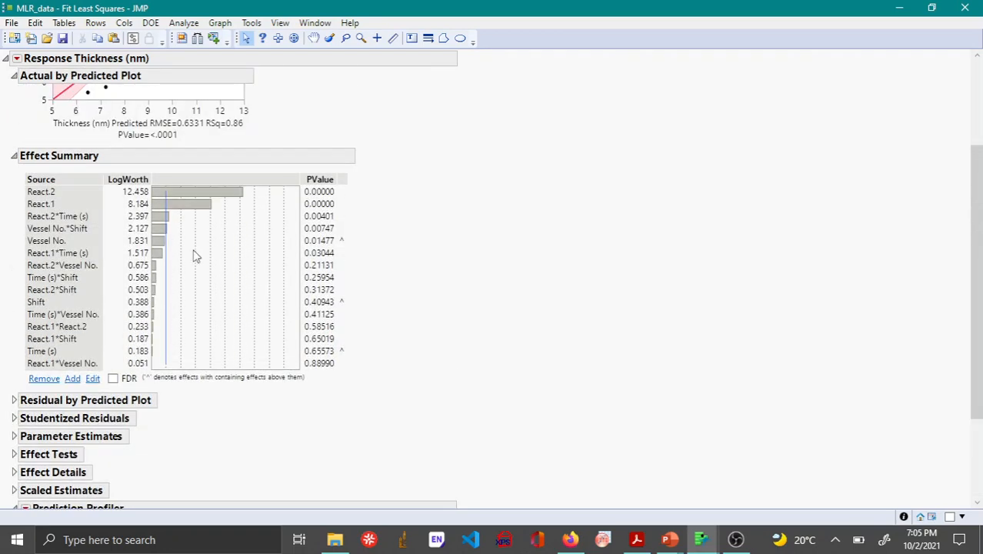
scroll(229, 225, down, 5)
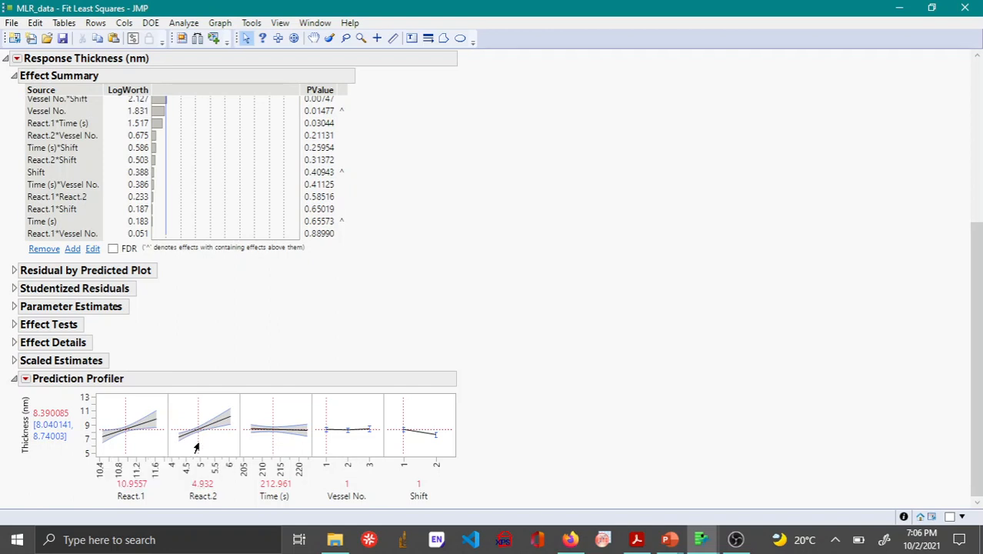
drag(195, 446, 176, 452)
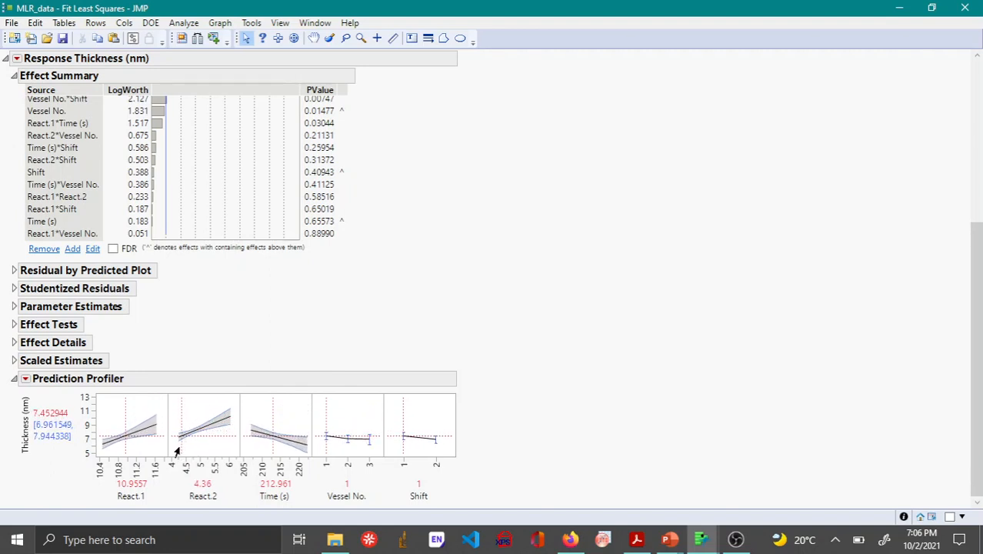
drag(176, 453, 237, 454)
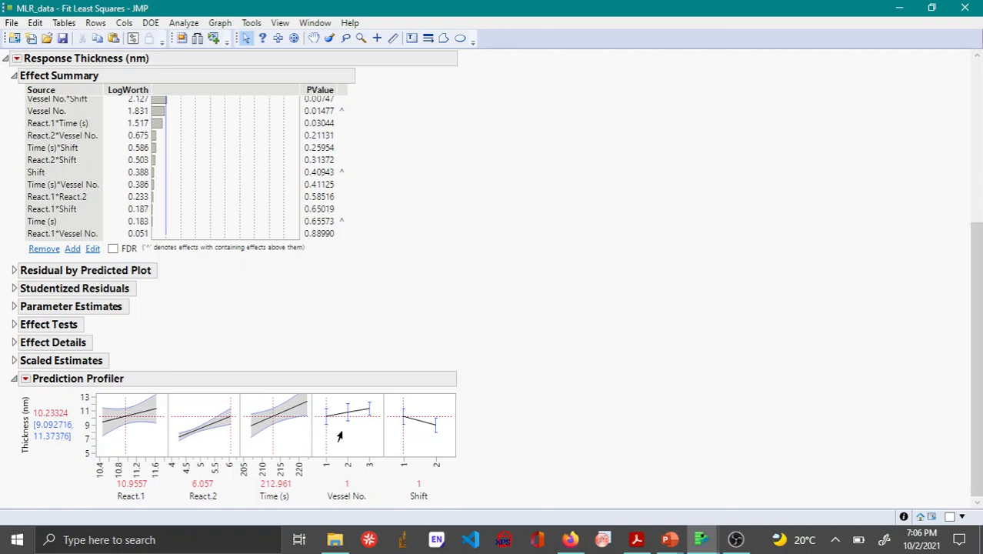
mouse_move(268, 439)
mouse_down()
mouse_move(246, 445)
mouse_move(306, 422)
mouse_move(256, 432)
mouse_up()
Add the Interaction Plots to the Thickness (nm) response report through factor profiling.
scroll(142, 255, up, 5)
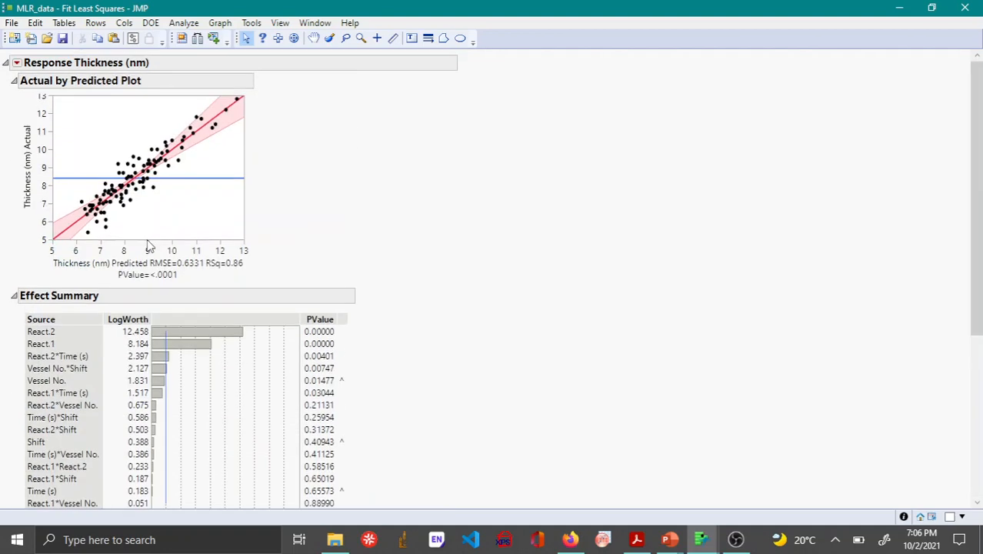
click(16, 63)
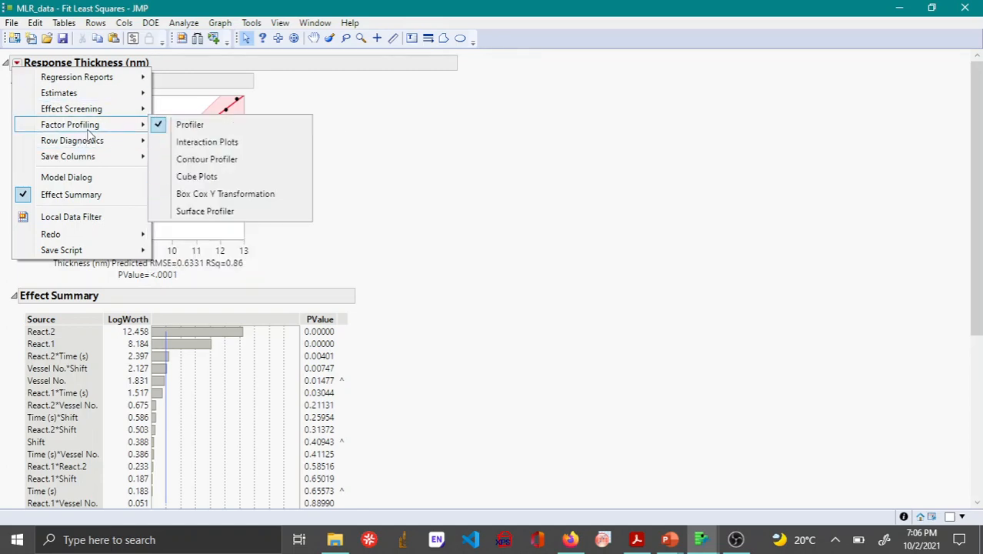
click(199, 143)
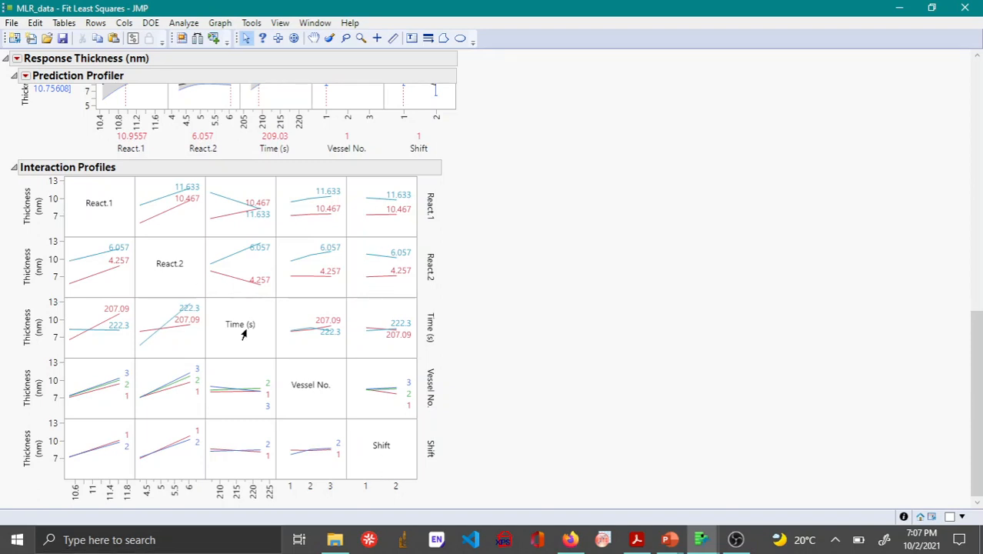
Add the Summary of Fit and Analysis of Variance regression reports to the Thickness (nm) response.
scroll(156, 391, up, 3)
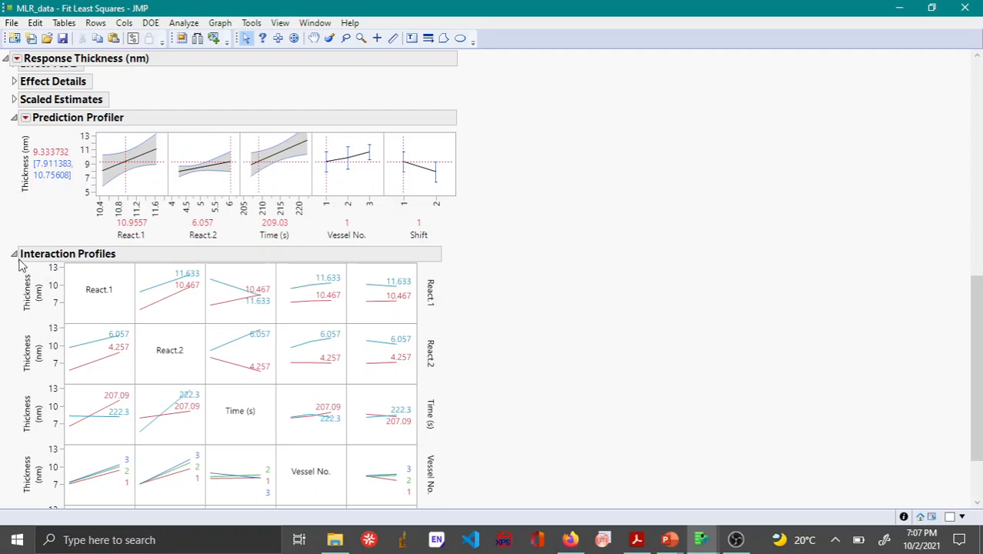
scroll(128, 258, up, 15)
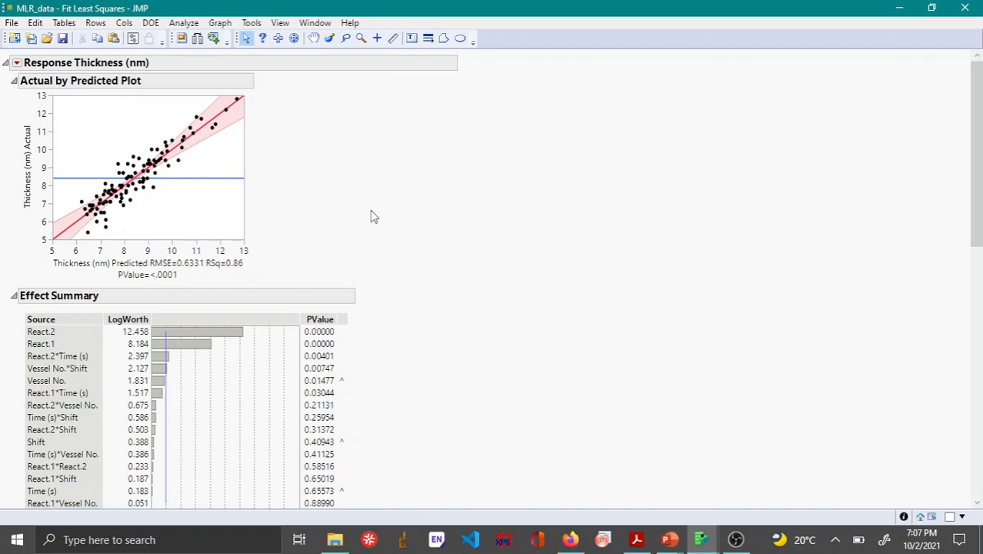
scroll(370, 217, down, 3)
click(17, 64)
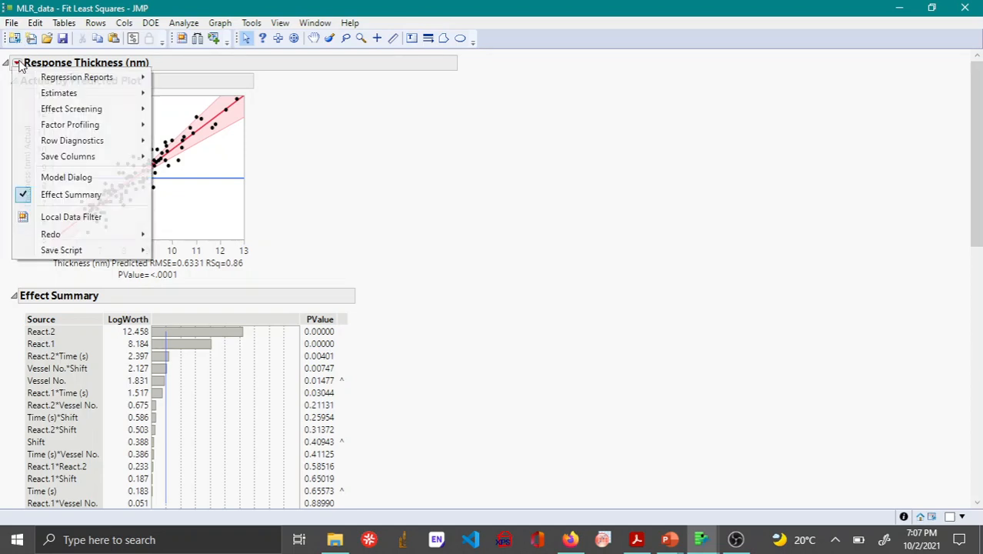
mouse_move(108, 80)
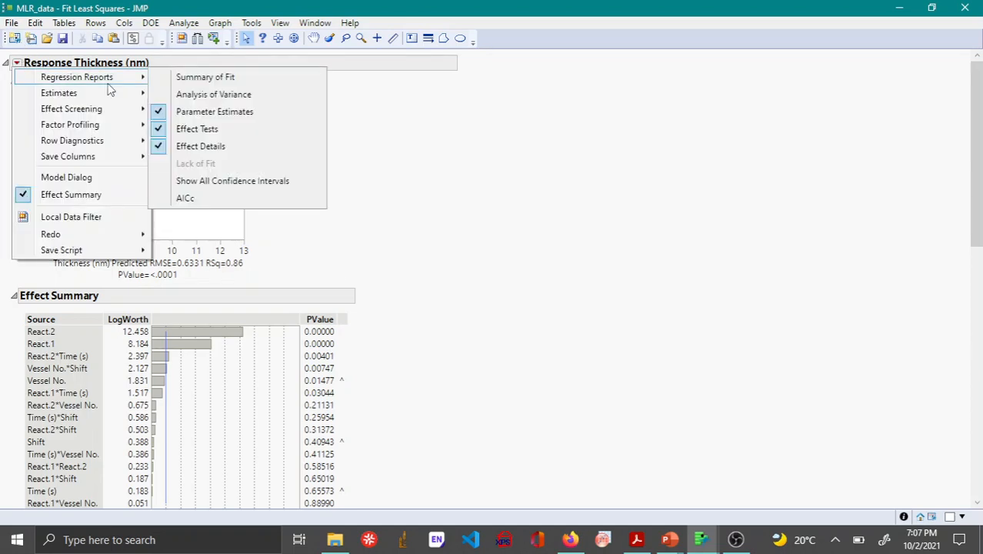
click(237, 90)
click(17, 64)
mouse_move(55, 80)
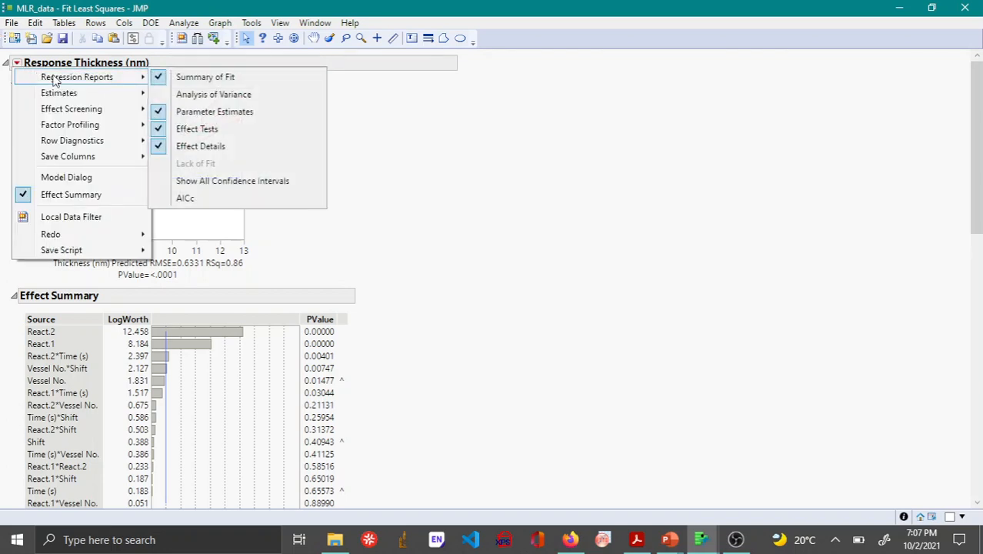
click(197, 95)
Examine the Summary of Fit and Analysis of Variance tables and the p-values in the Effect Summary.
scroll(351, 175, down, 10)
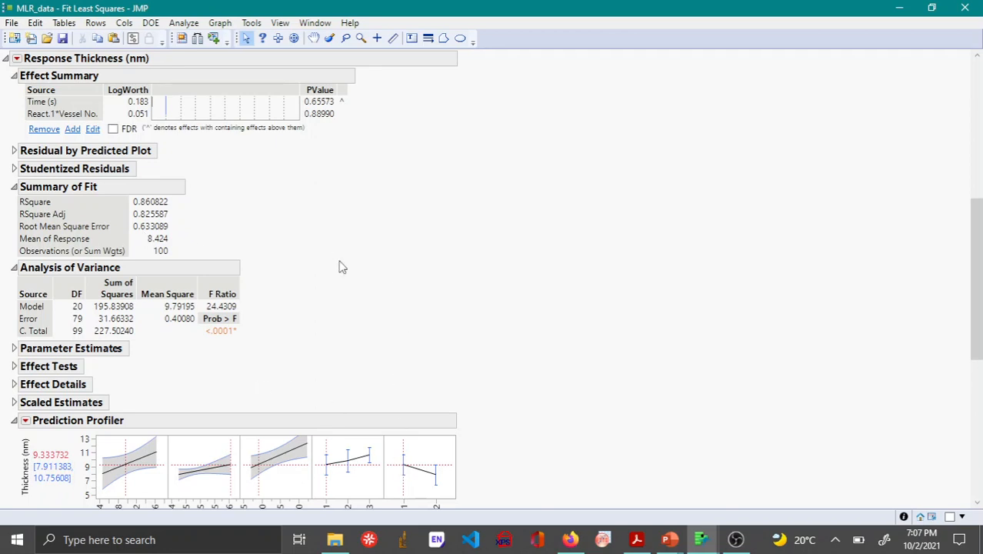
mouse_move(171, 238)
scroll(380, 254, up, 10)
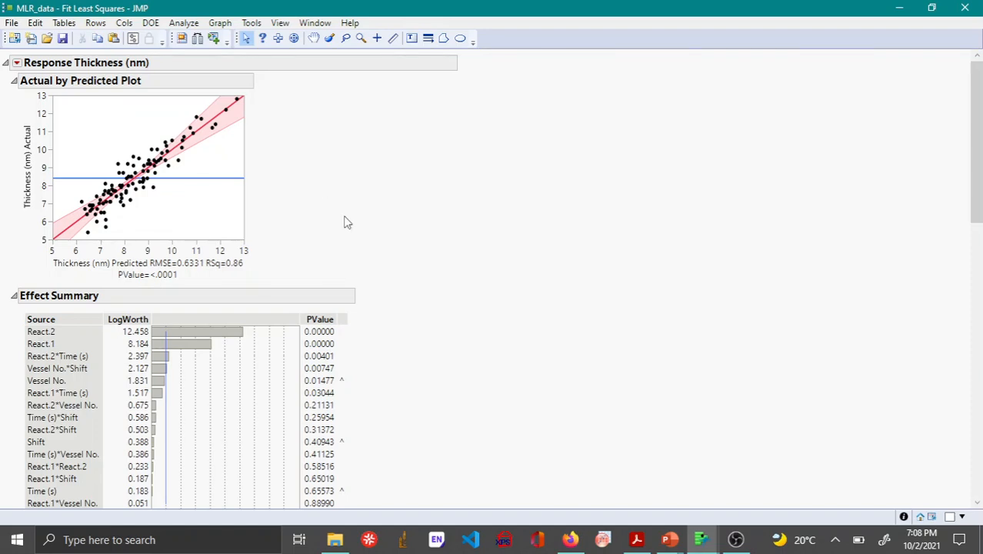
scroll(344, 223, down, 4)
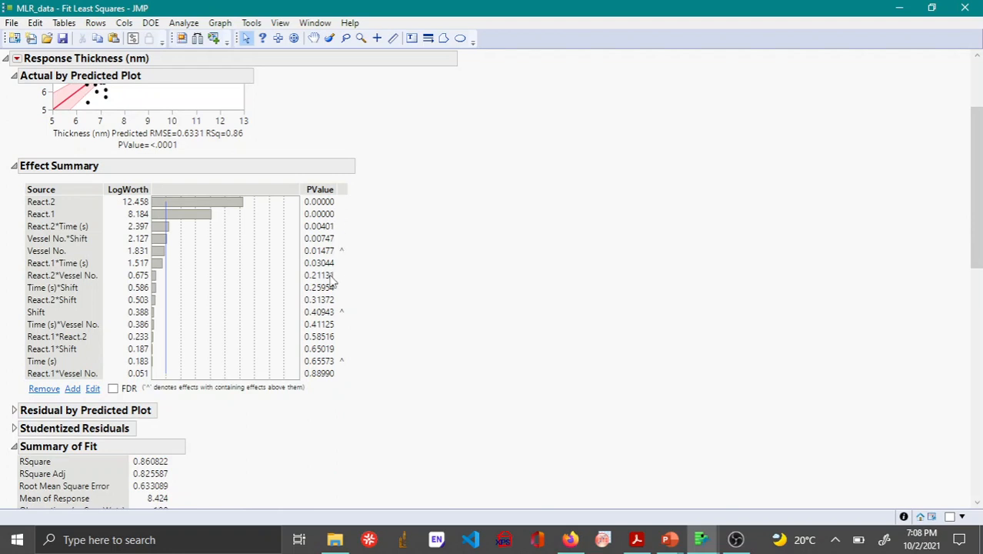